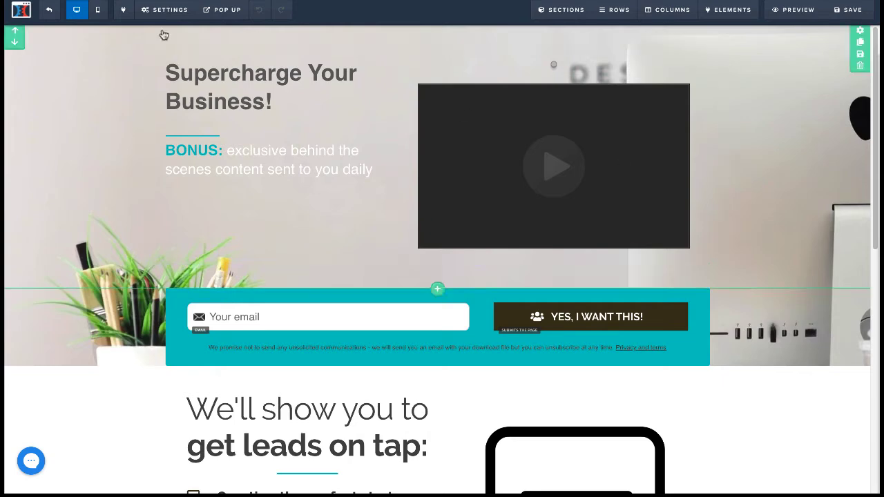
Step: Look at the page's custom CSS editor, close it unchanged, and look over the page's call-to-action buttons
{"action": "mouse_move", "coordinate": [163, 12]}
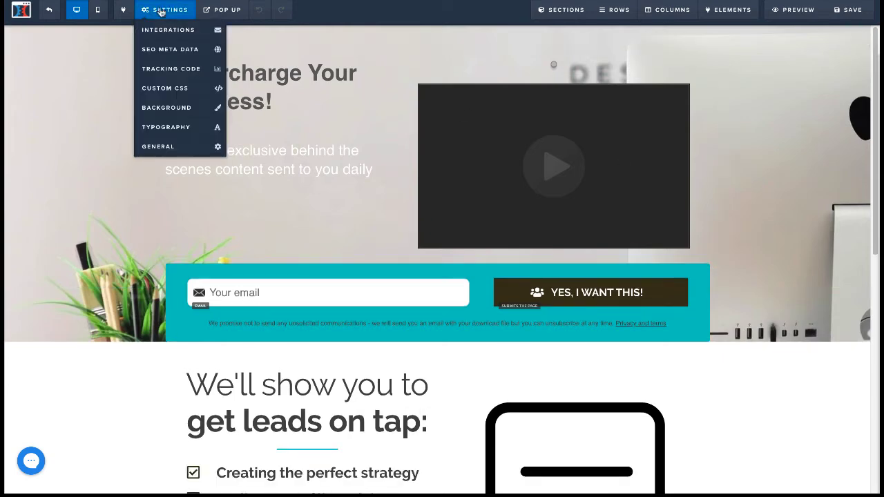
{"action": "left_click", "coordinate": [182, 90]}
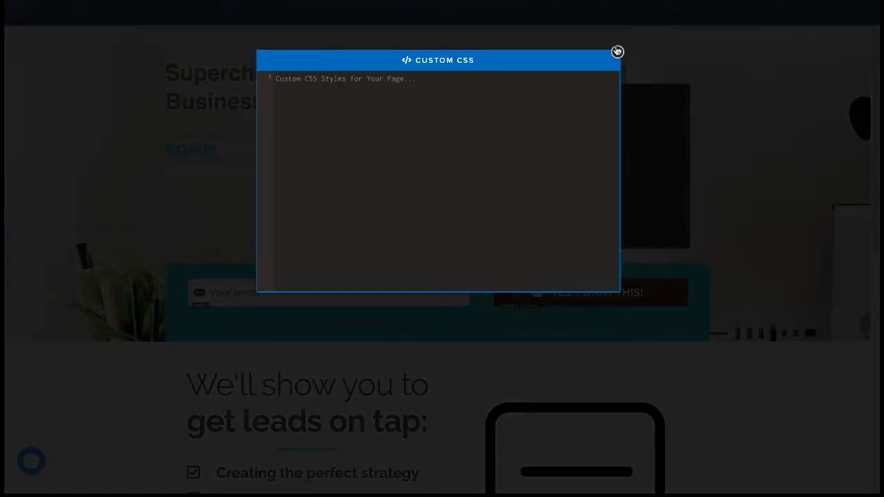
{"action": "left_click", "coordinate": [617, 52]}
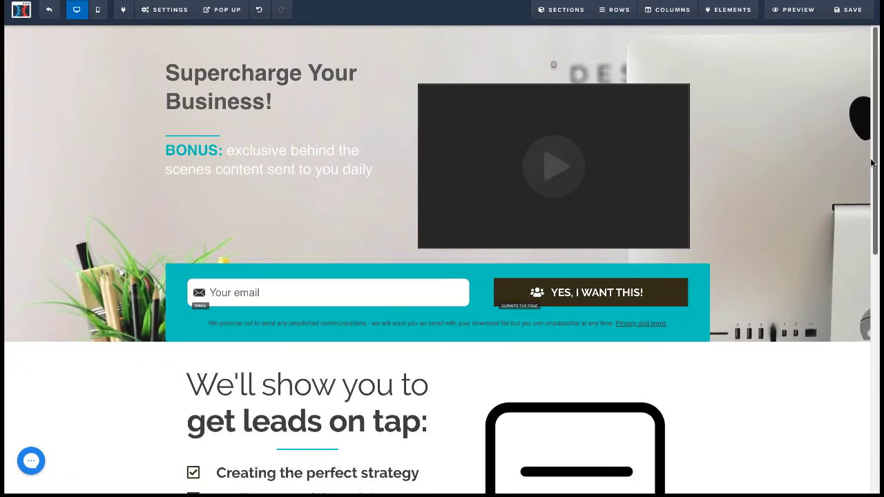
{"action": "left_click_drag", "start_coordinate": [871, 163], "coordinate": [862, 396]}
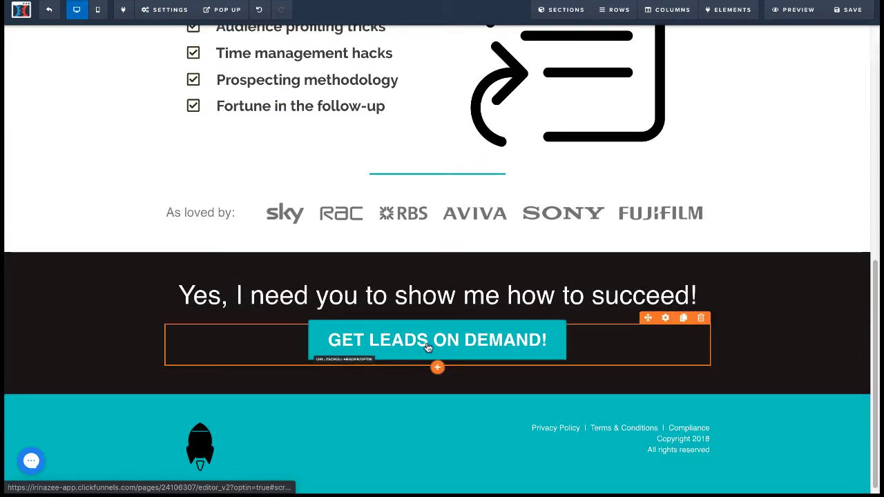
{"action": "left_click_drag", "start_coordinate": [876, 328], "coordinate": [878, 120]}
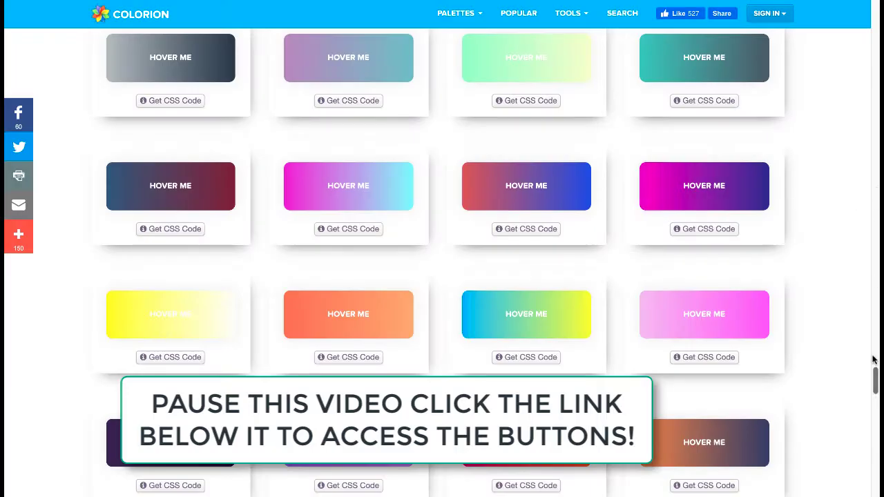
Step: On the Colorion gradient buttons page, copy the CSS code of the blue gradient button using #2980b9 and #2c3e50
{"action": "left_click_drag", "start_coordinate": [875, 364], "coordinate": [877, 23]}
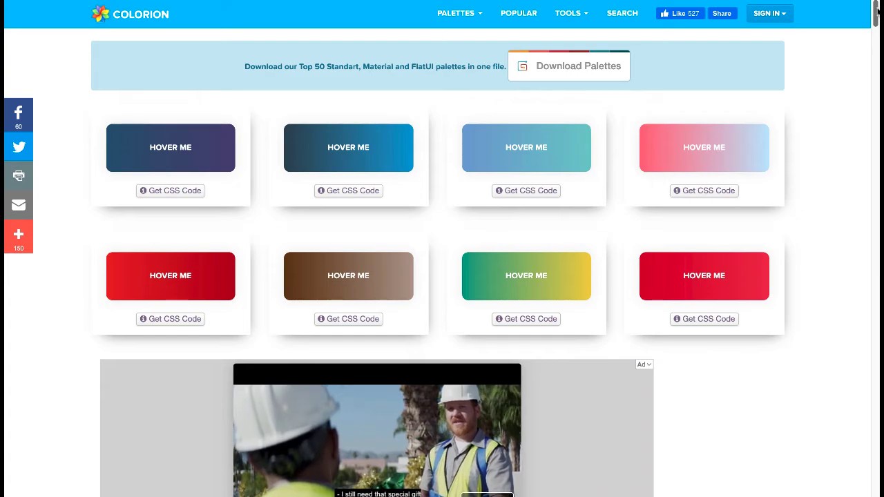
{"action": "left_click_drag", "start_coordinate": [877, 9], "coordinate": [856, 301]}
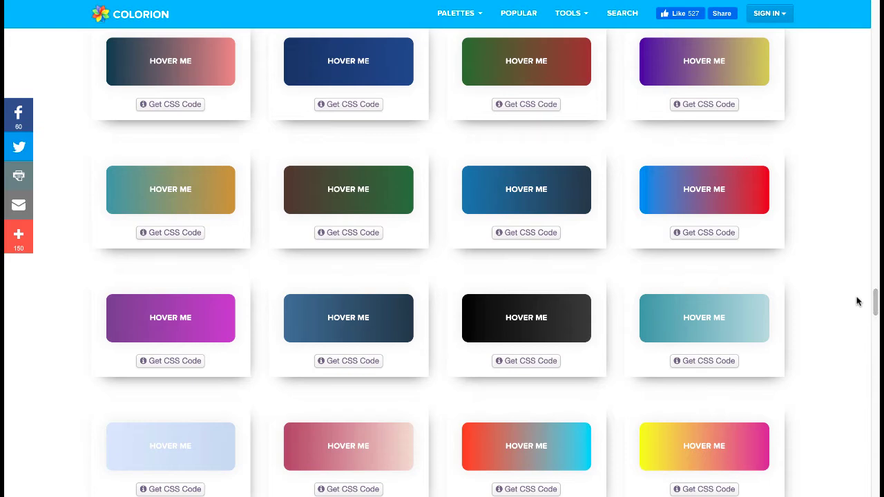
{"action": "left_click_drag", "start_coordinate": [874, 301], "coordinate": [874, 299]}
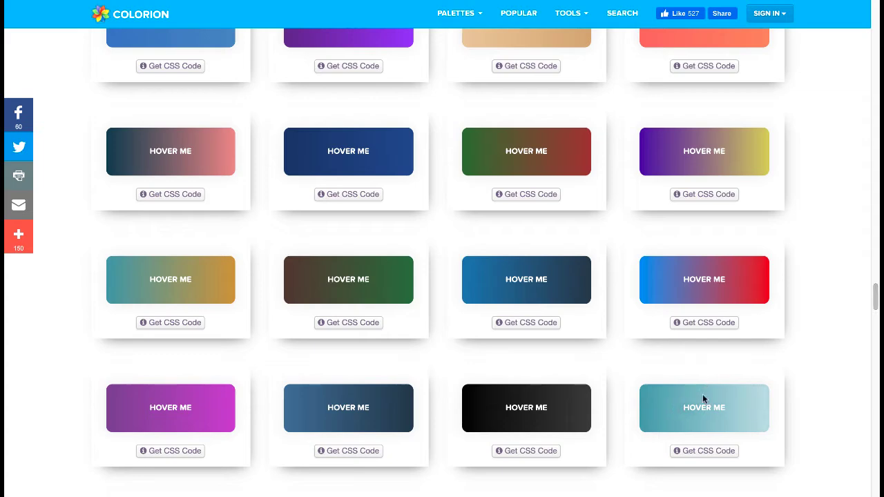
{"action": "mouse_move", "coordinate": [874, 301]}
{"action": "left_mouse_down"}
{"action": "mouse_move", "coordinate": [875, 318]}
{"action": "mouse_move", "coordinate": [873, 311]}
{"action": "left_mouse_up"}
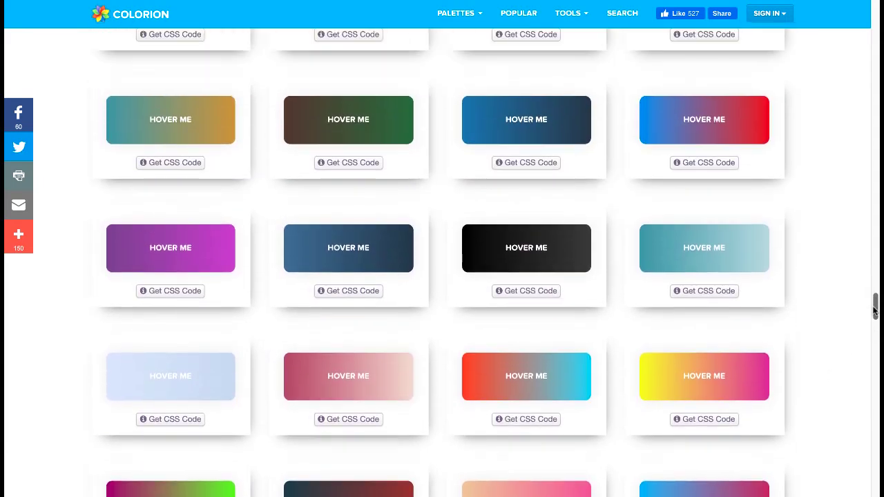
{"action": "left_click", "coordinate": [527, 163]}
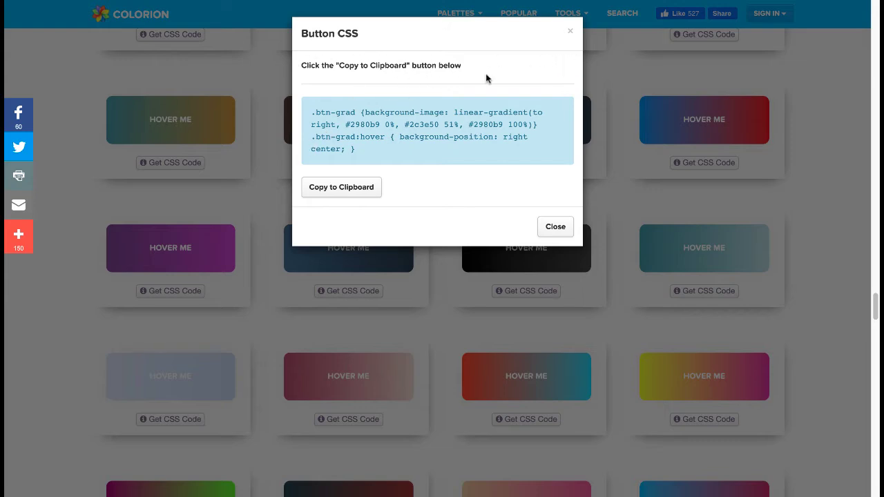
{"action": "left_click", "coordinate": [350, 190]}
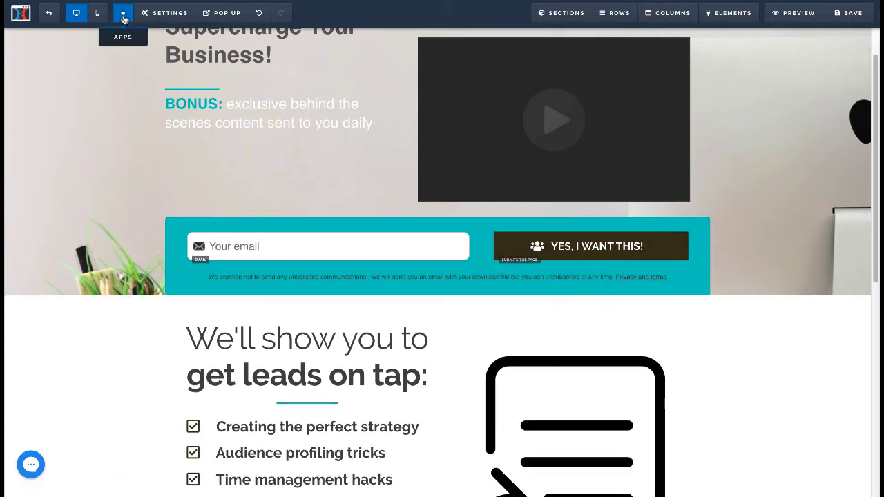
Step: Back in the ClickFunnels editor, paste the copied .btn-grad gradient and hover rules into the page's custom CSS
{"action": "left_click", "coordinate": [160, 13]}
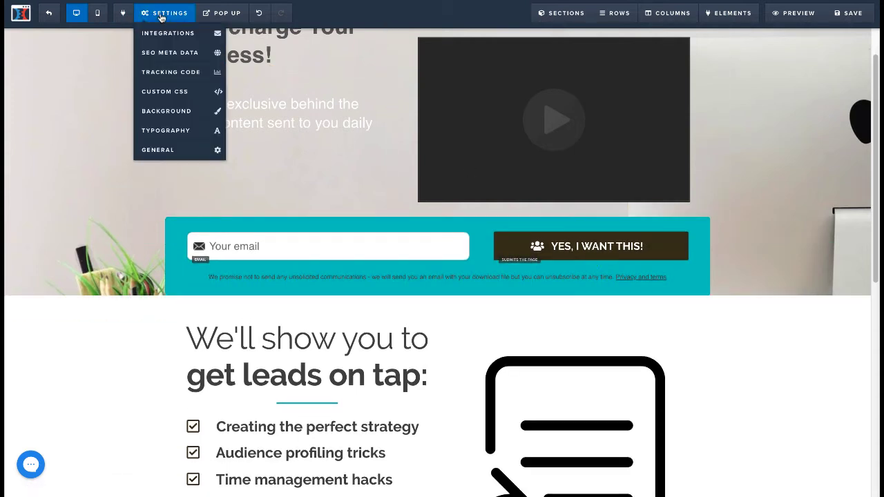
{"action": "left_click", "coordinate": [171, 97]}
{"action": "key", "text": "ctrl+v"}
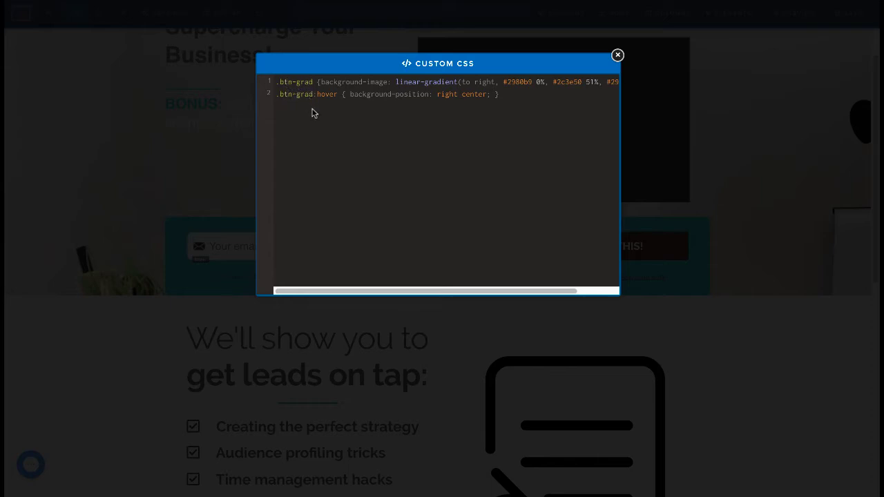
{"action": "left_click", "coordinate": [665, 192]}
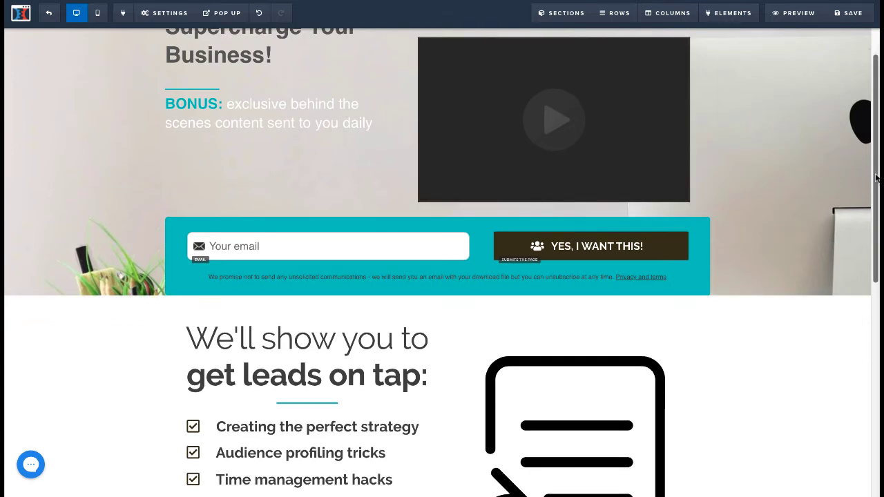
{"action": "left_click_drag", "start_coordinate": [877, 177], "coordinate": [879, 138]}
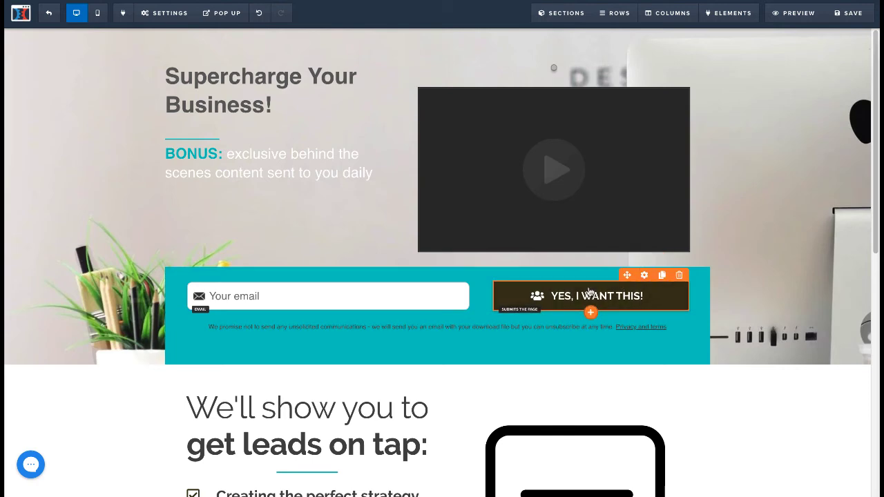
{"action": "left_click", "coordinate": [644, 276]}
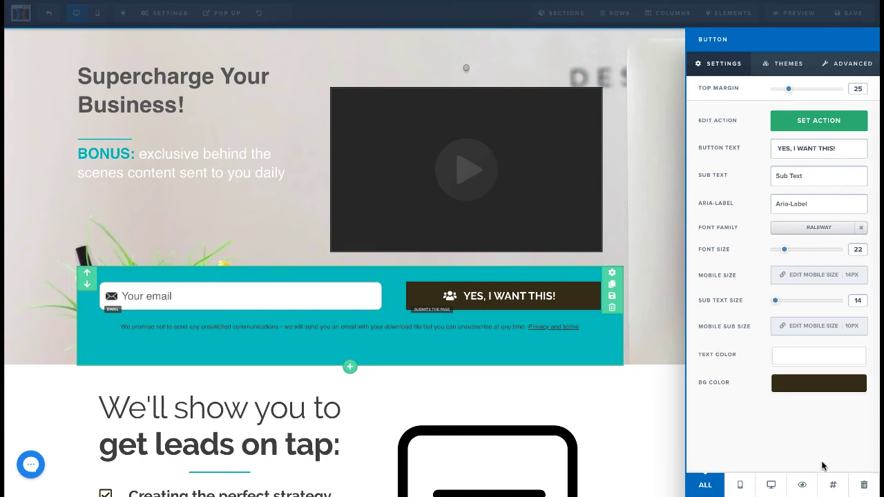
{"action": "left_click", "coordinate": [833, 486]}
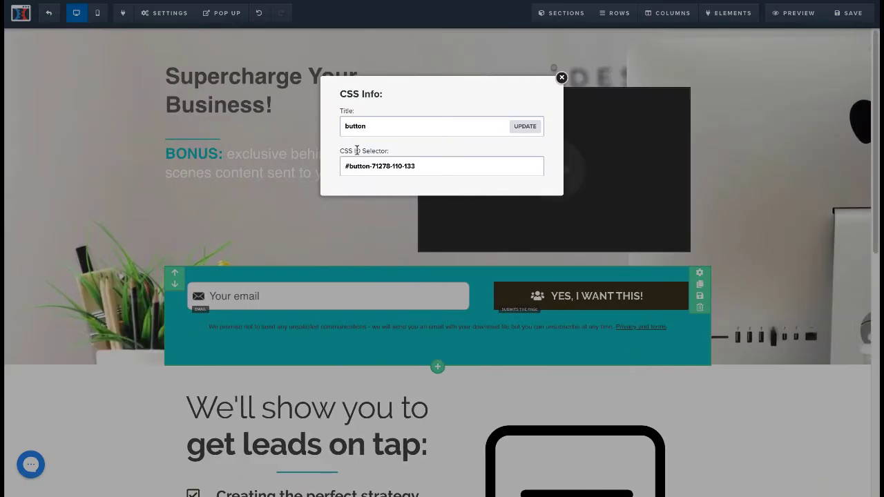
{"action": "triple_click", "coordinate": [393, 166]}
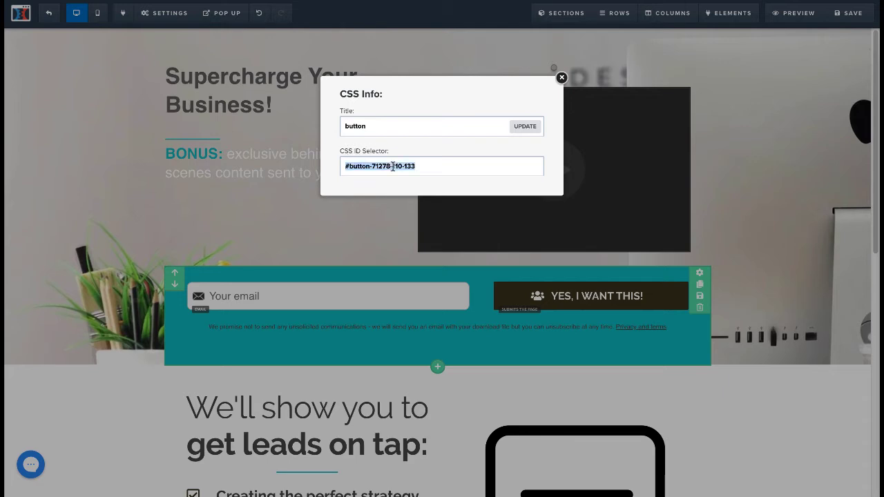
{"action": "left_click", "coordinate": [561, 78]}
{"action": "left_click", "coordinate": [171, 15]}
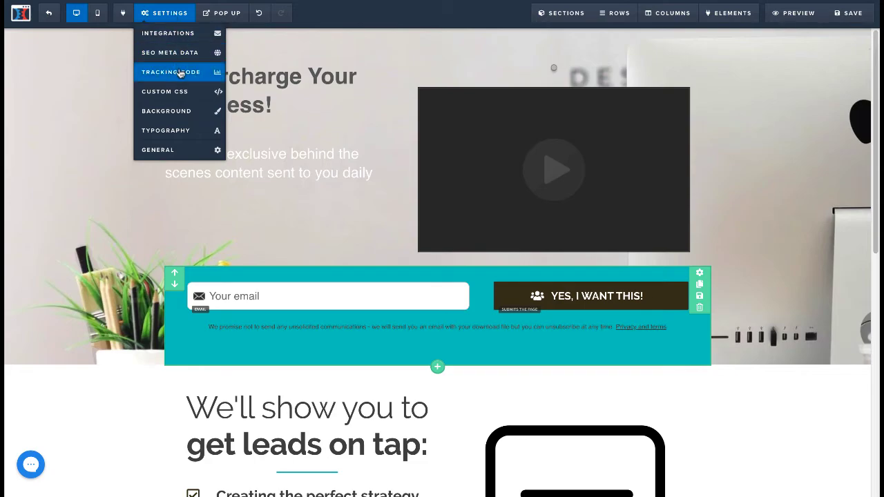
{"action": "left_click", "coordinate": [181, 93]}
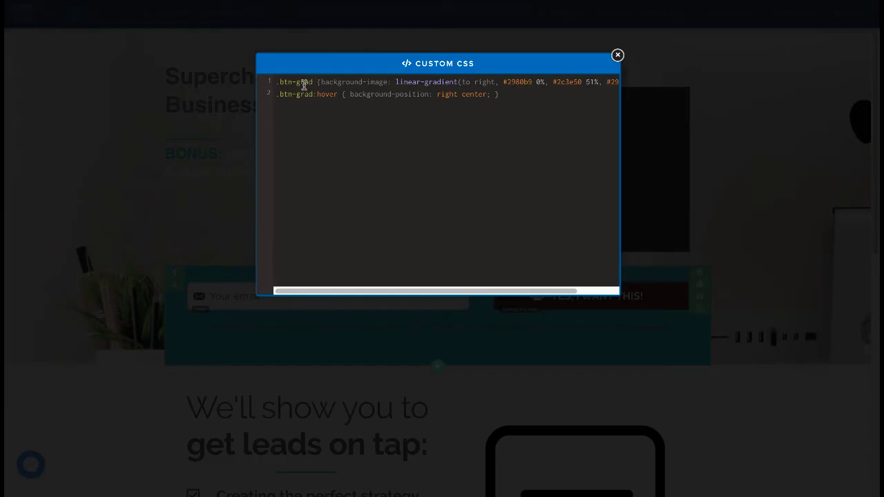
{"action": "left_click_drag", "start_coordinate": [313, 80], "coordinate": [276, 80]}
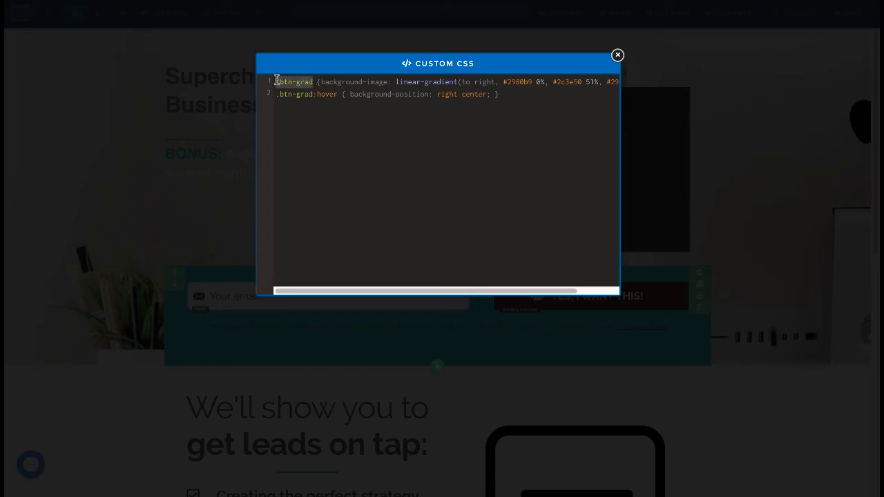
{"action": "key", "text": "ctrl+v"}
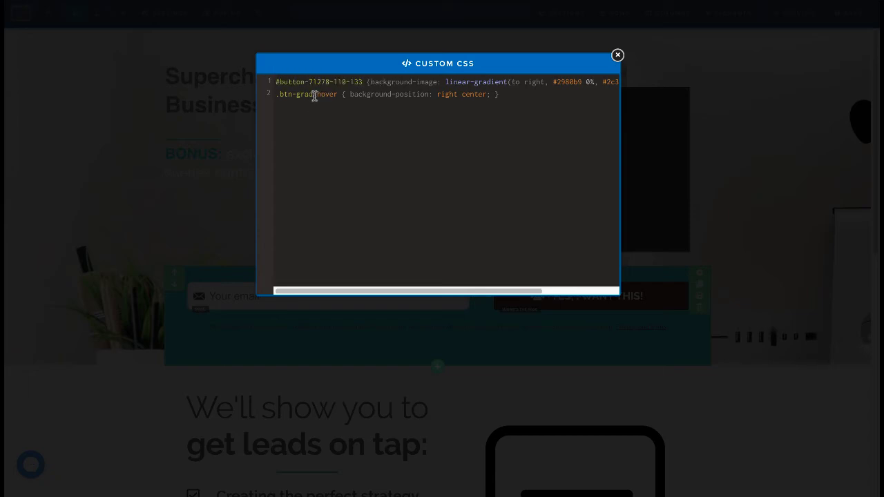
{"action": "left_click_drag", "start_coordinate": [313, 93], "coordinate": [276, 94]}
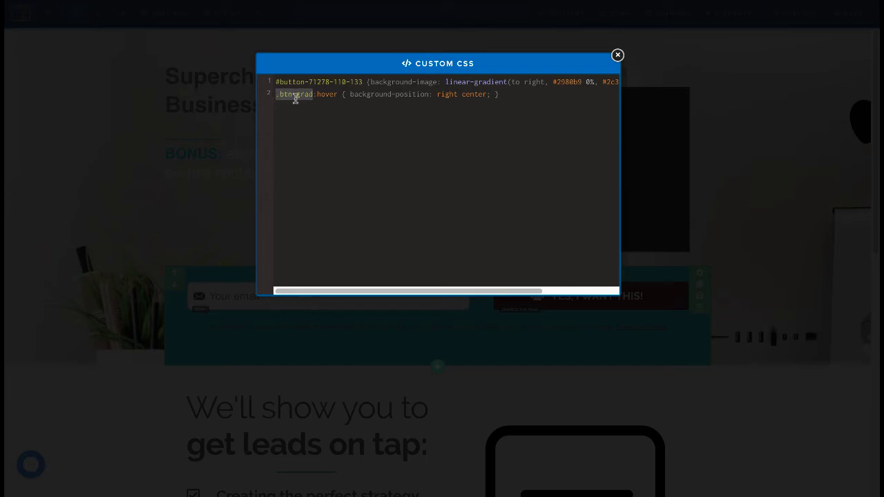
{"action": "key", "text": "ctrl+v"}
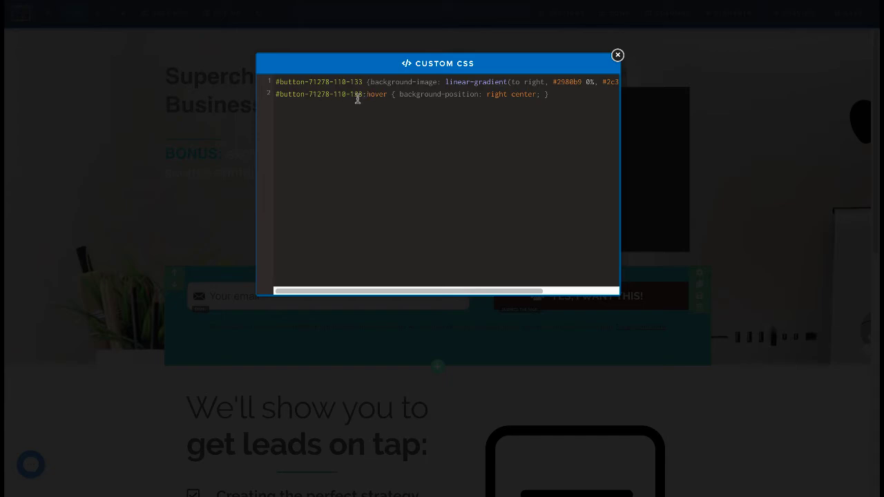
{"action": "left_click", "coordinate": [618, 55]}
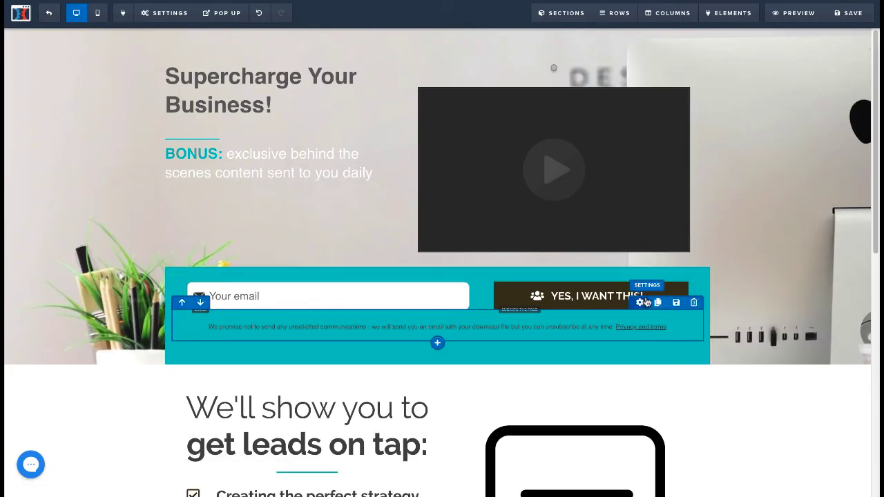
Step: Make the background color of the "YES, I WANT THIS!" button fully transparent, rgba(59, 50, 22, 0)
{"action": "left_click", "coordinate": [644, 276]}
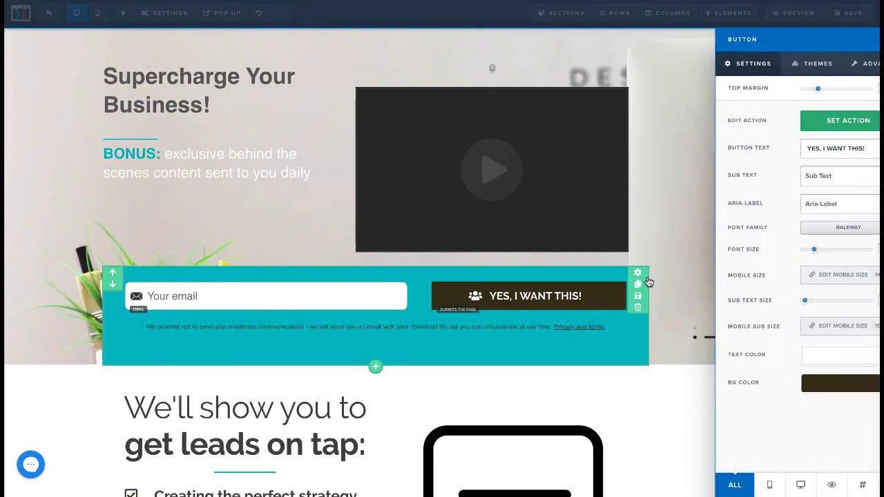
{"action": "left_click", "coordinate": [799, 389]}
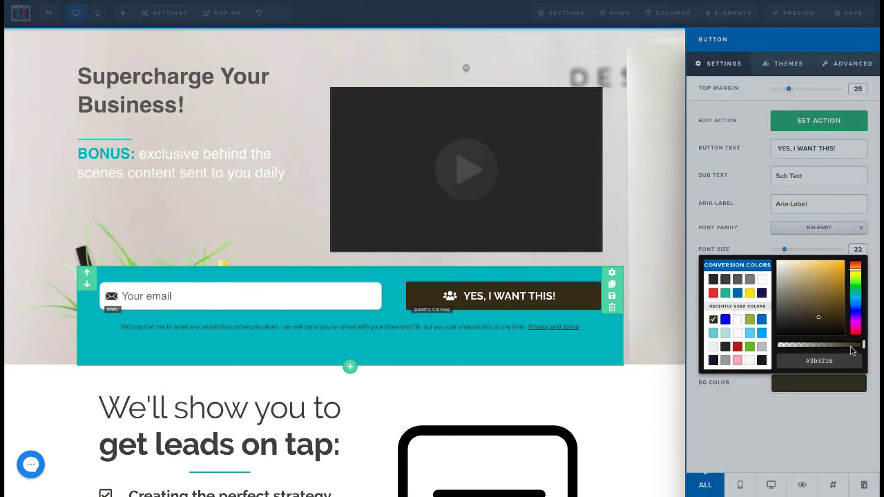
{"action": "left_click_drag", "start_coordinate": [862, 344], "coordinate": [778, 344]}
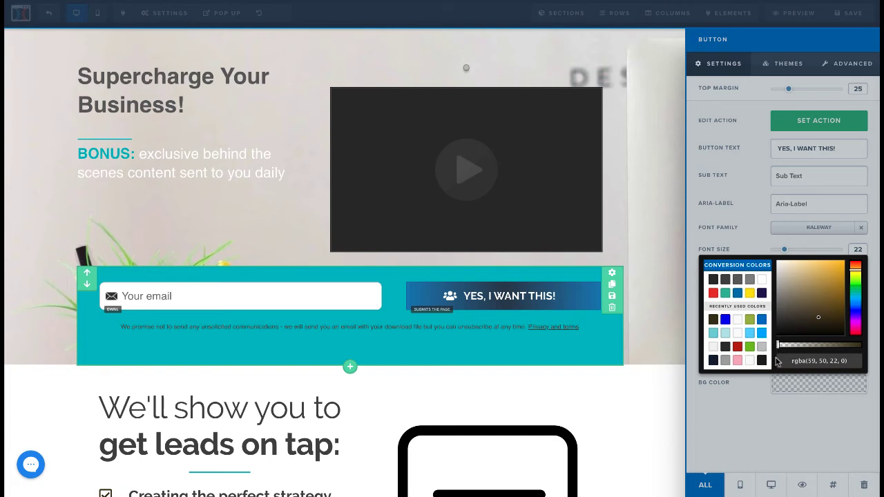
{"action": "left_click", "coordinate": [775, 390]}
{"action": "left_click", "coordinate": [553, 306]}
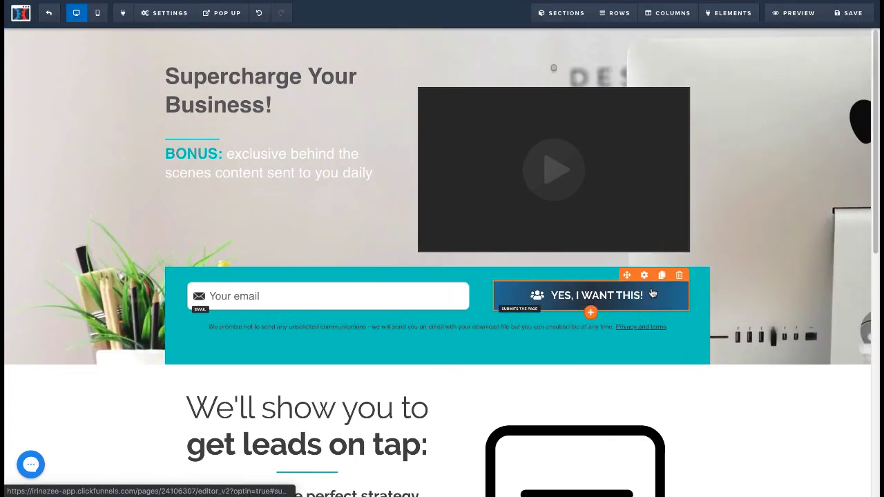
Step: Review the background color setting of the "YES, I WANT THIS!" button and check its appearance on the page
{"action": "left_click", "coordinate": [643, 276]}
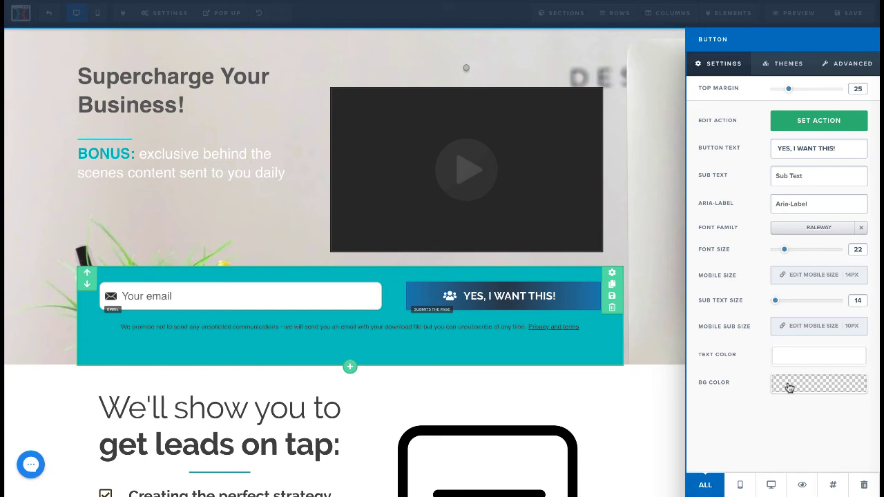
{"action": "left_click", "coordinate": [500, 334]}
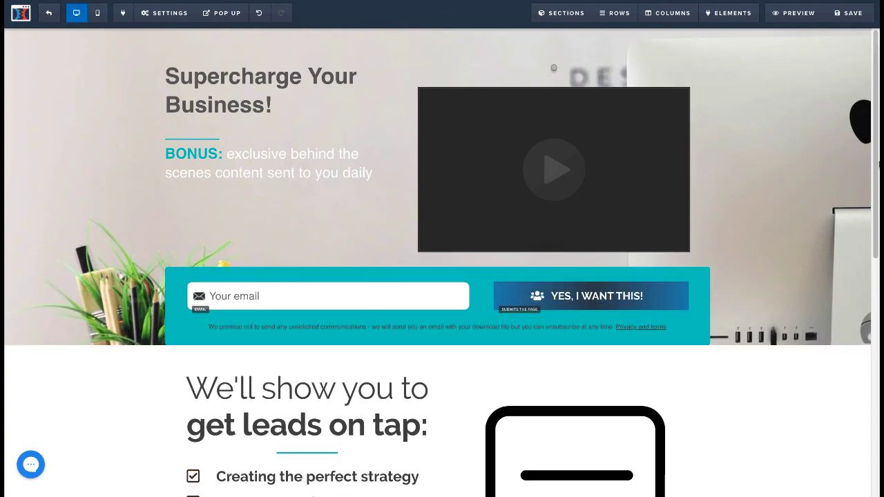
{"action": "scroll", "coordinate": [442, 262], "scroll_direction": "down", "scroll_amount": 10}
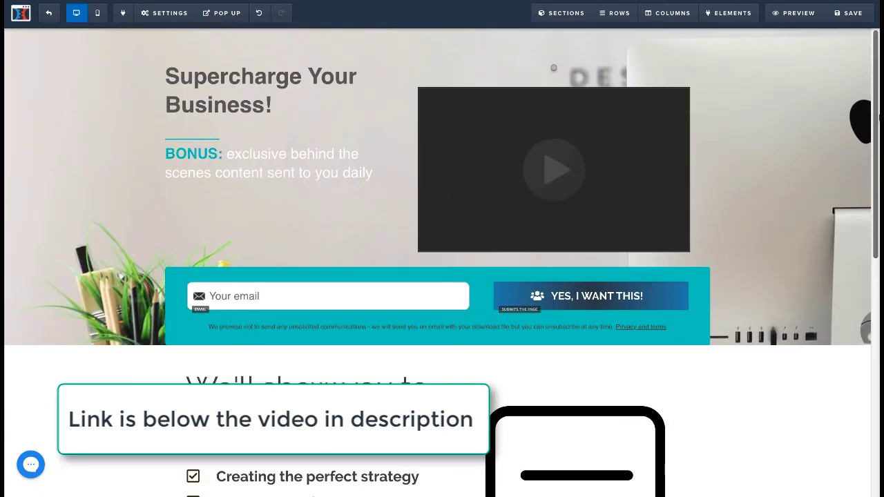